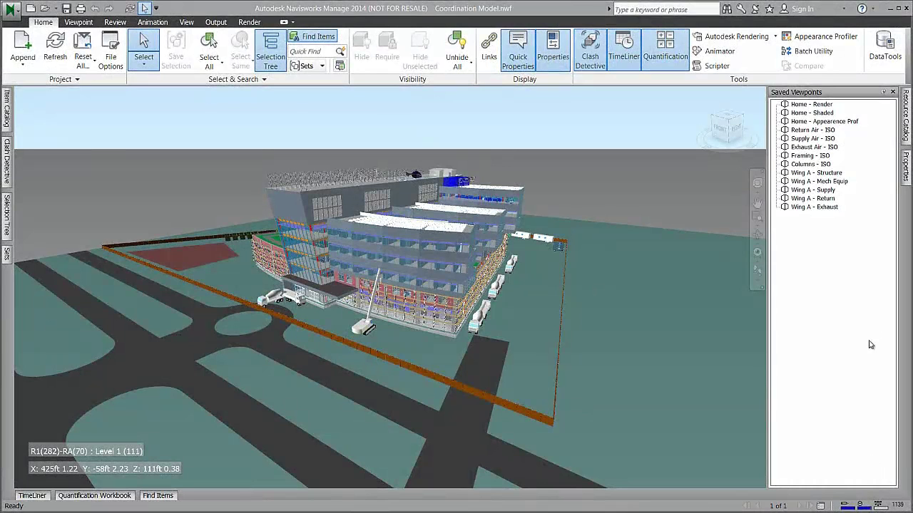
Review the Return Air, Supply Air, Exhaust Air, Framing and Columns ISO viewpoints.
left_click(813, 131)
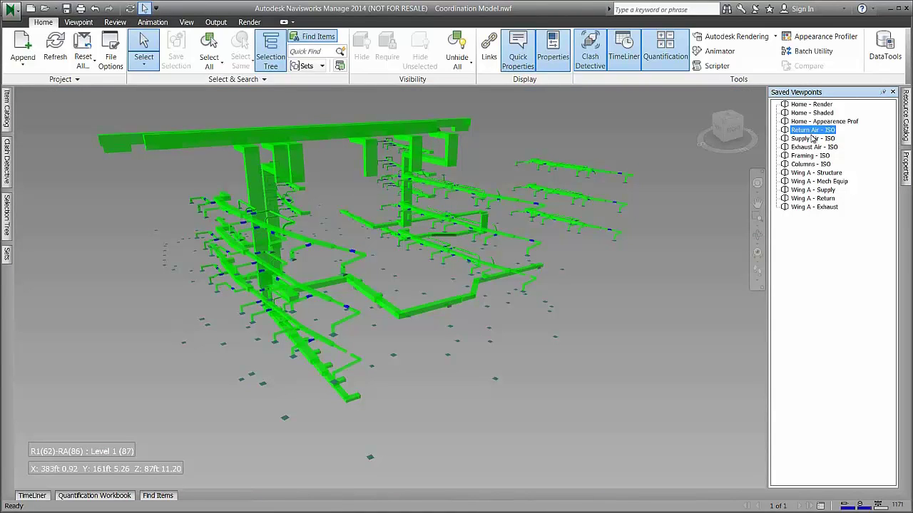
left_click(811, 139)
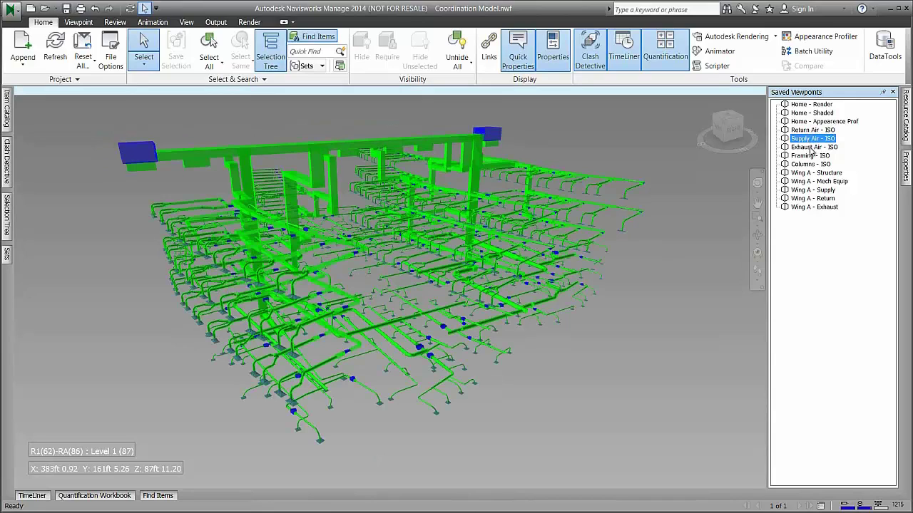
left_click(811, 148)
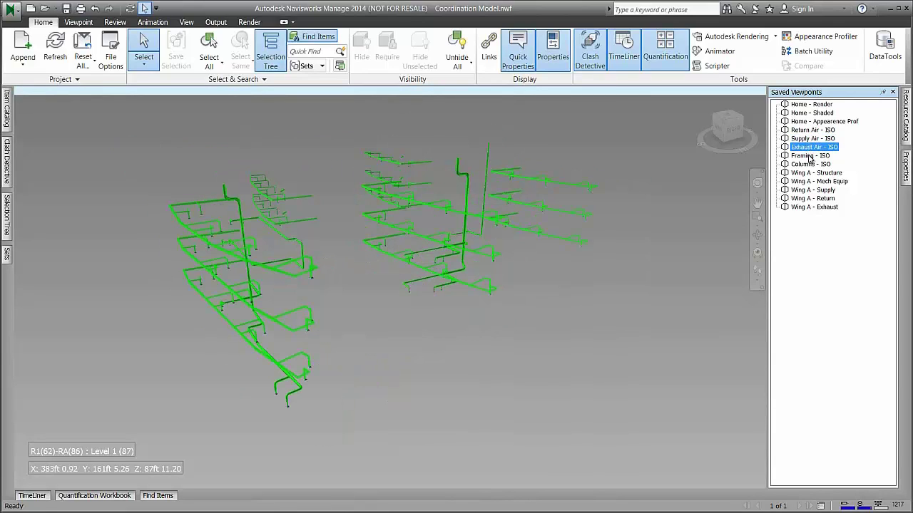
left_click(810, 156)
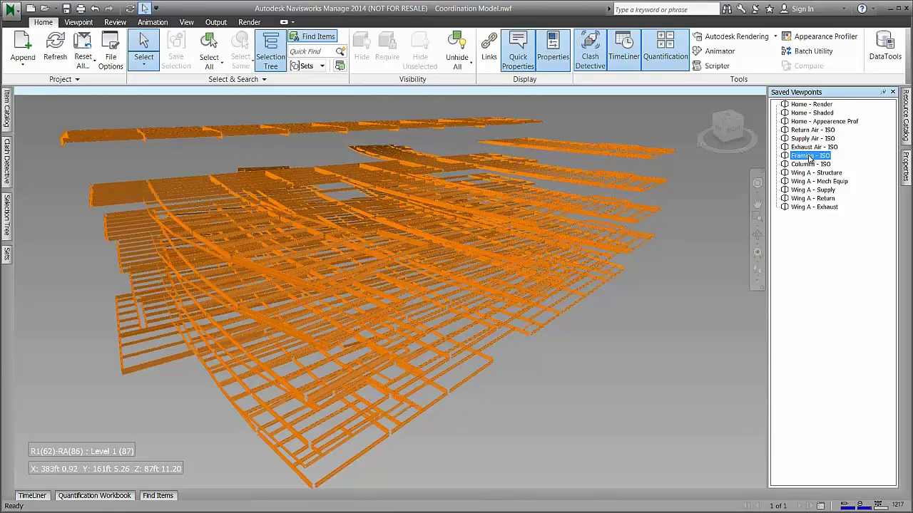
left_click(808, 165)
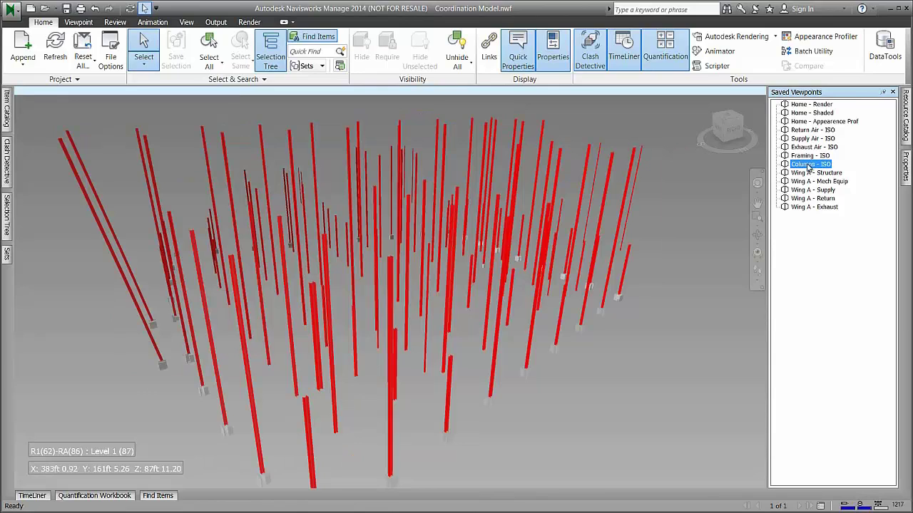
Step through the Wing A structure, equipment and duct viewpoints, then return to the whole-building view.
left_click(809, 174)
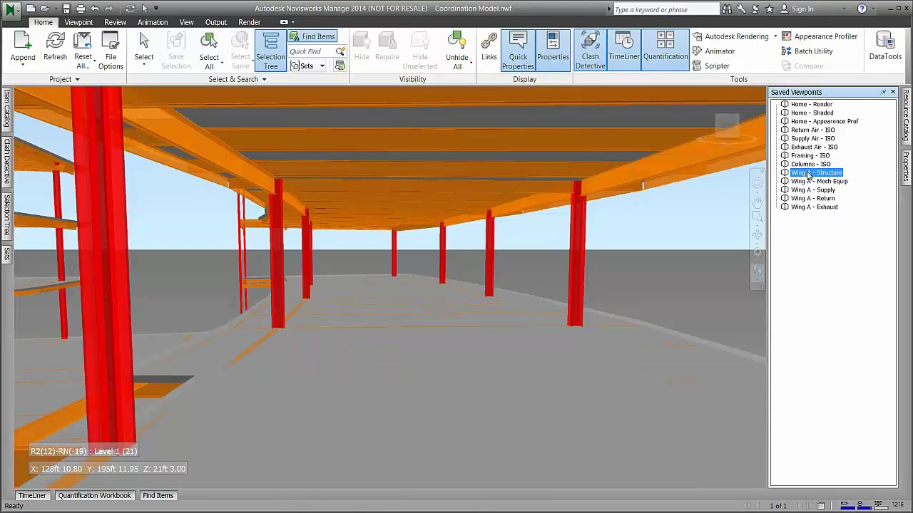
left_click(809, 182)
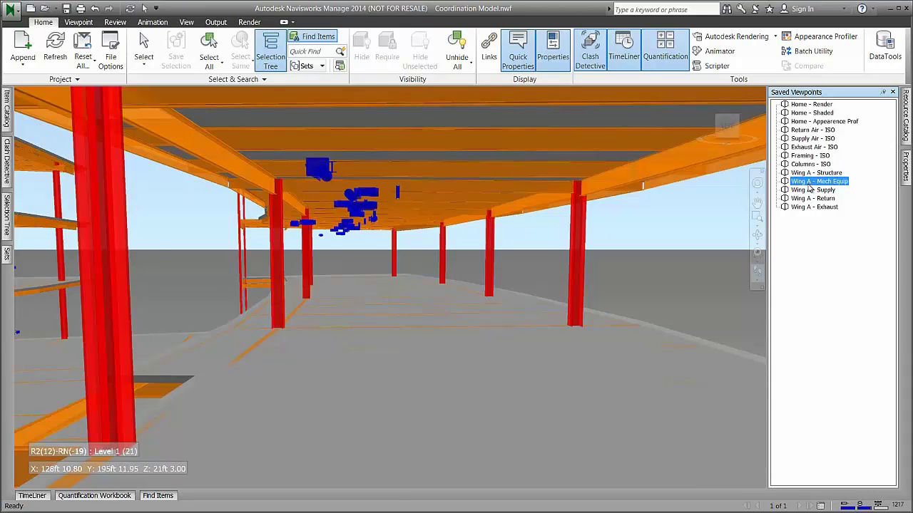
left_click(810, 190)
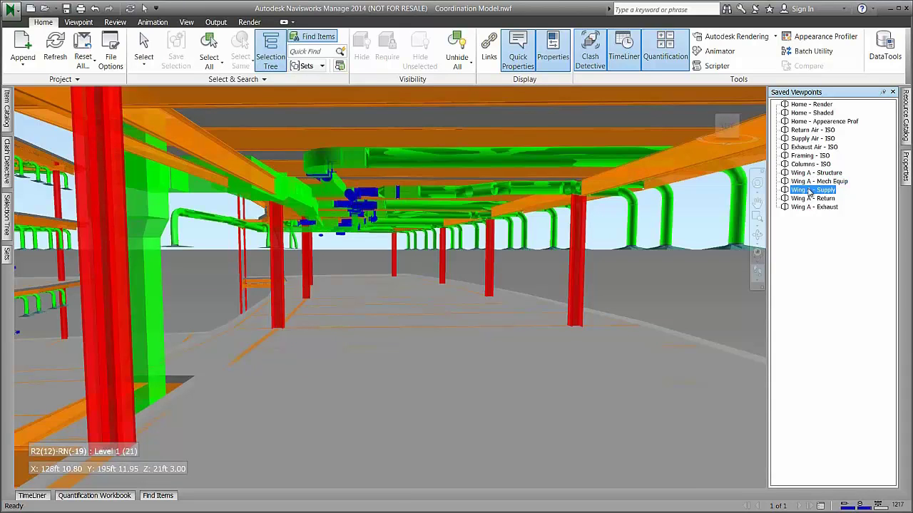
left_click(809, 199)
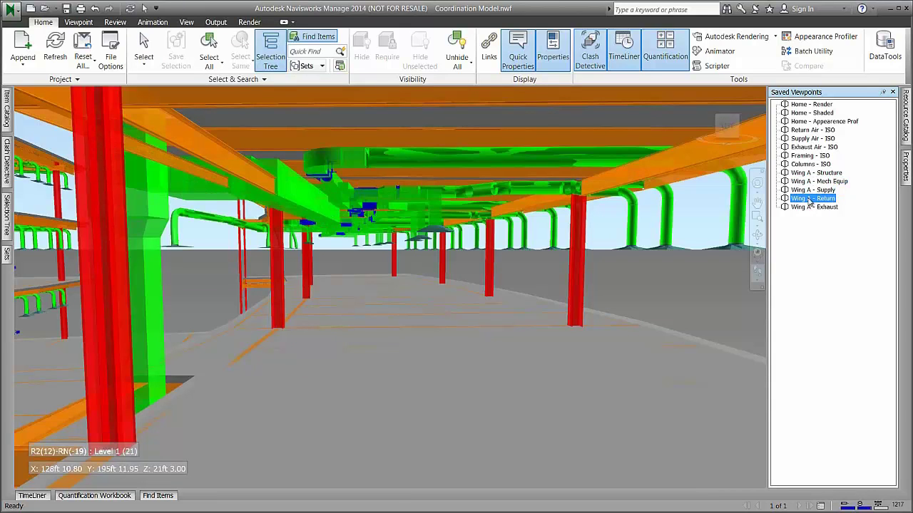
left_click(808, 207)
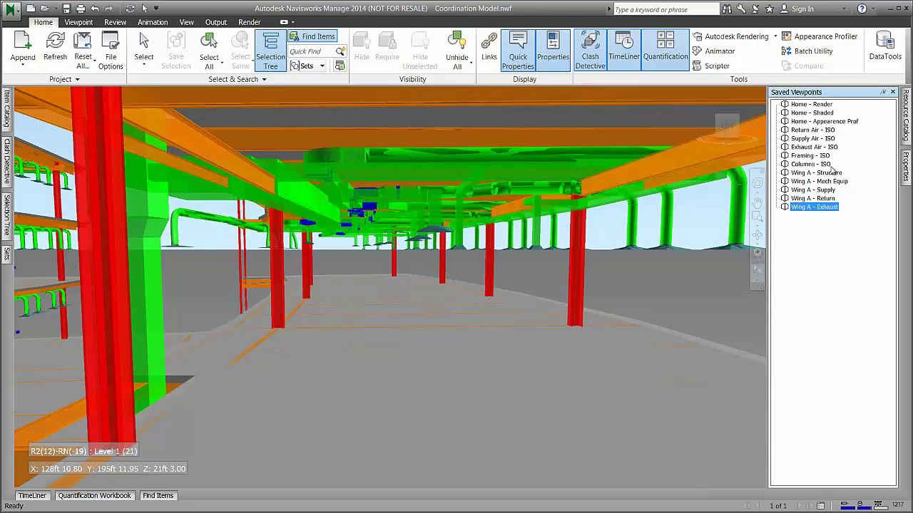
left_click(825, 122)
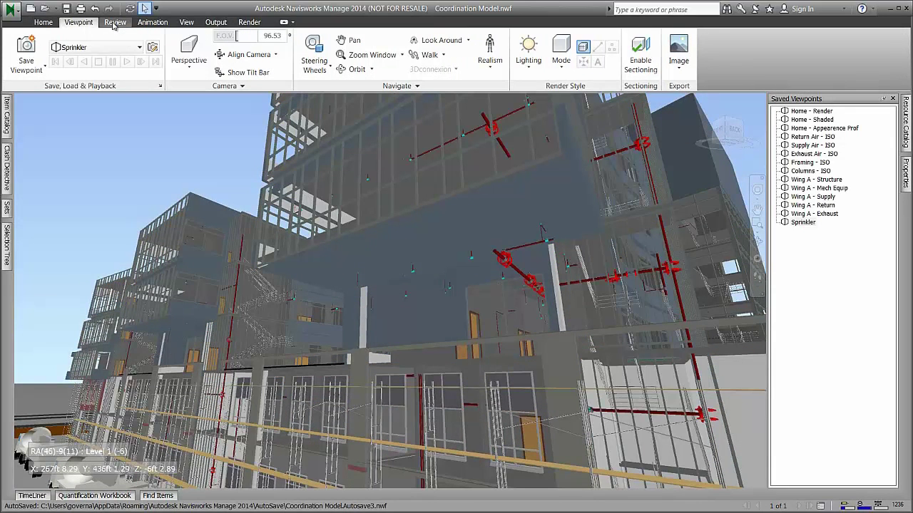
Draw a red redline ellipse around the sprinkler pipe run across the facade.
left_click(115, 22)
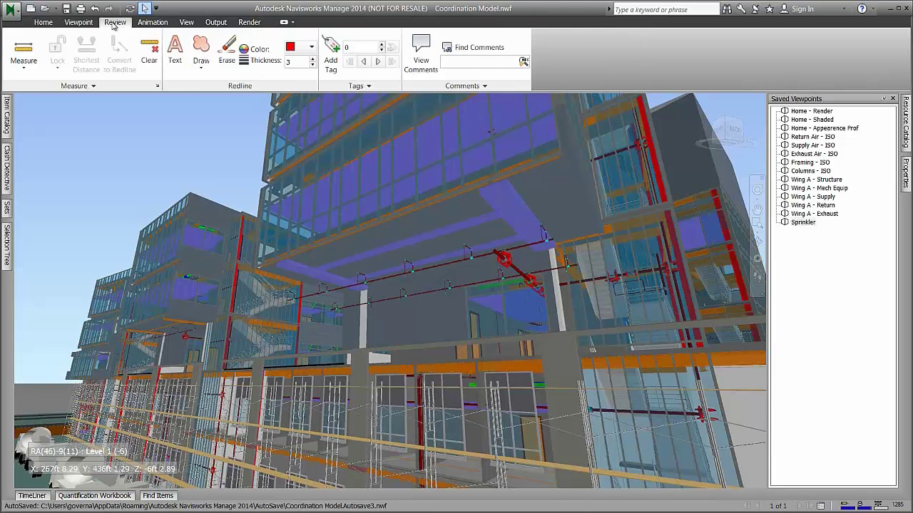
left_click(200, 69)
left_click(203, 112)
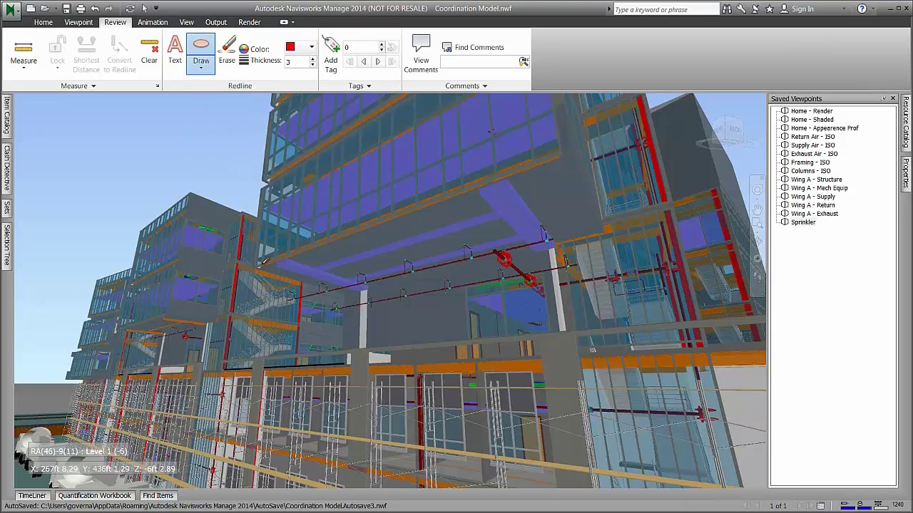
left_click_drag(613, 313, 261, 266)
Add the redline note 'remove this part of the system, outside building envelope' inside the ellipse.
left_click(179, 53)
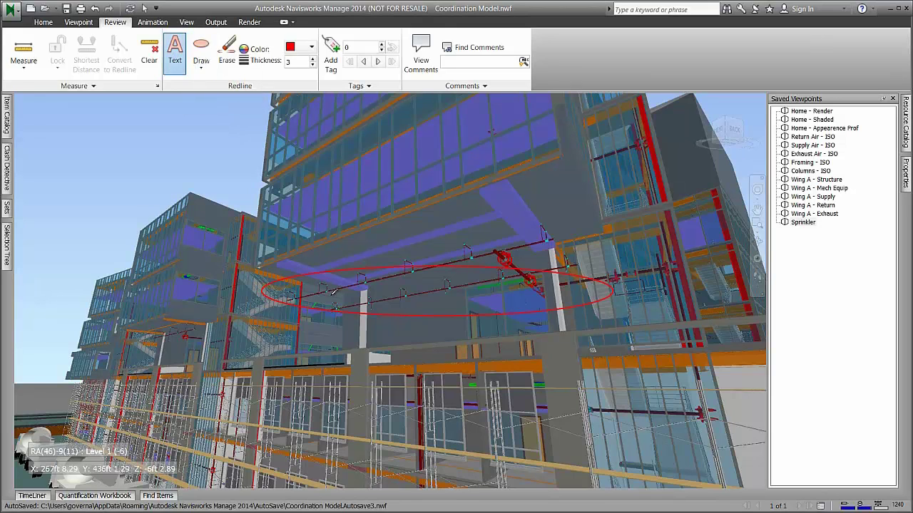
left_click(332, 291)
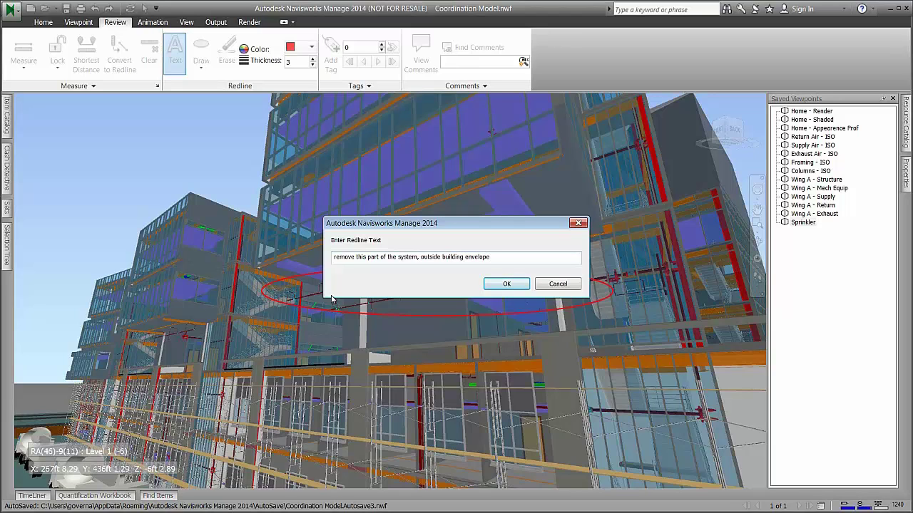
left_click(507, 284)
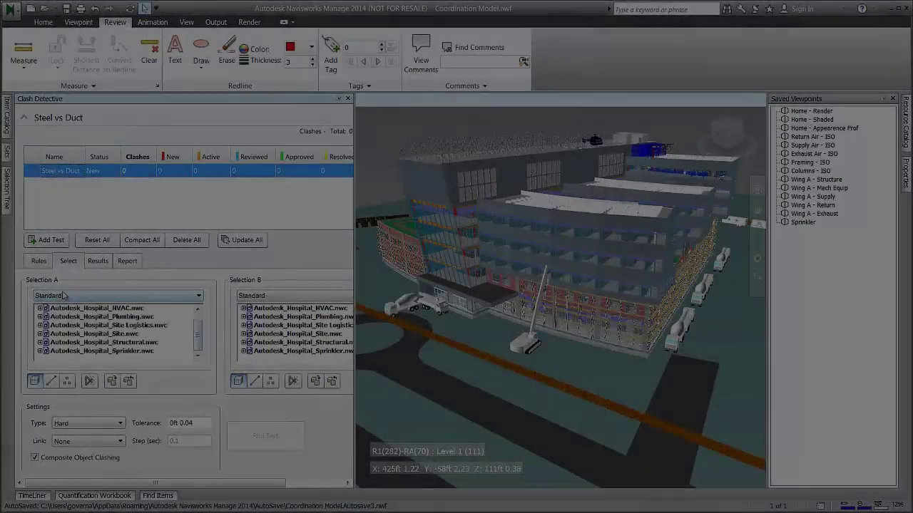
Set Selection A of the Steel vs Duct test to the HVAC-All Ducting saved set.
left_click(65, 295)
left_click(71, 321)
left_click_drag(198, 342, 198, 325)
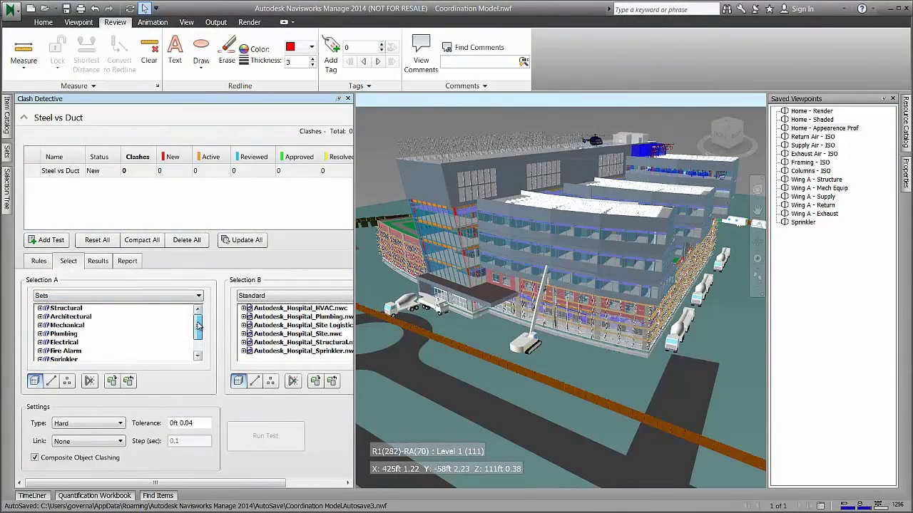
left_click(40, 325)
left_click(47, 333)
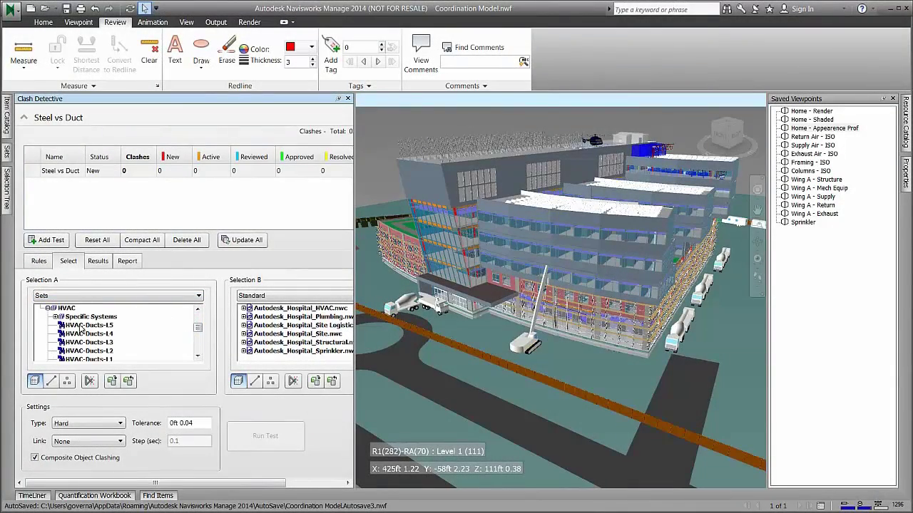
left_click(56, 317)
left_click(100, 325)
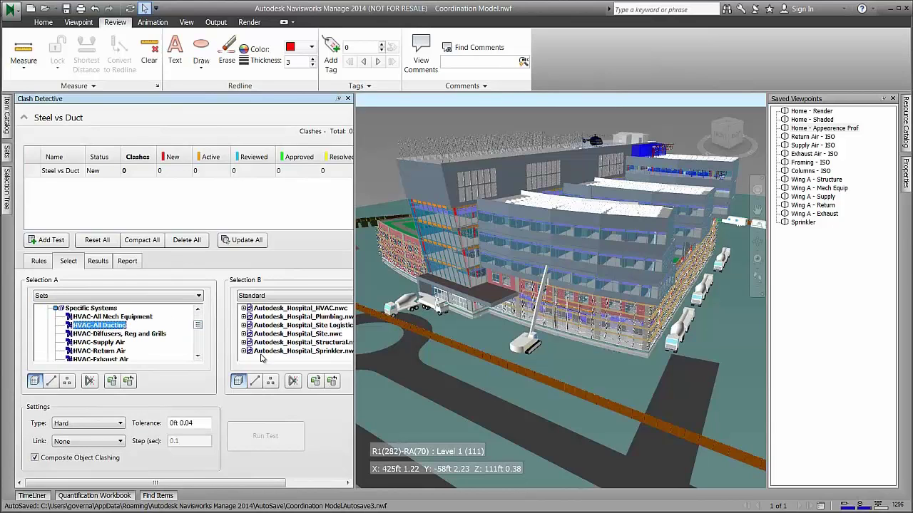
Set Selection B to the all structural framing saved set.
left_click_drag(355, 311, 428, 312)
left_click(305, 298)
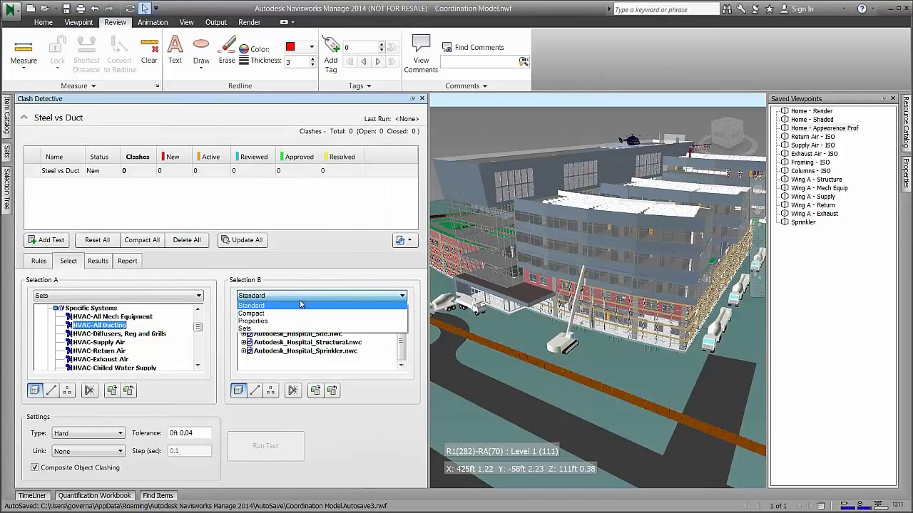
left_click(288, 328)
left_click_drag(399, 340, 340, 321)
left_click(244, 308)
left_click(251, 317)
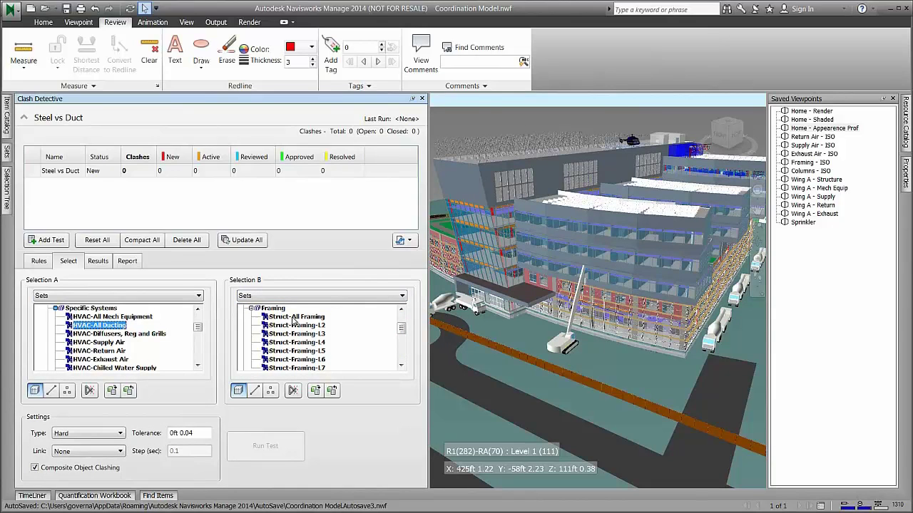
left_click(293, 317)
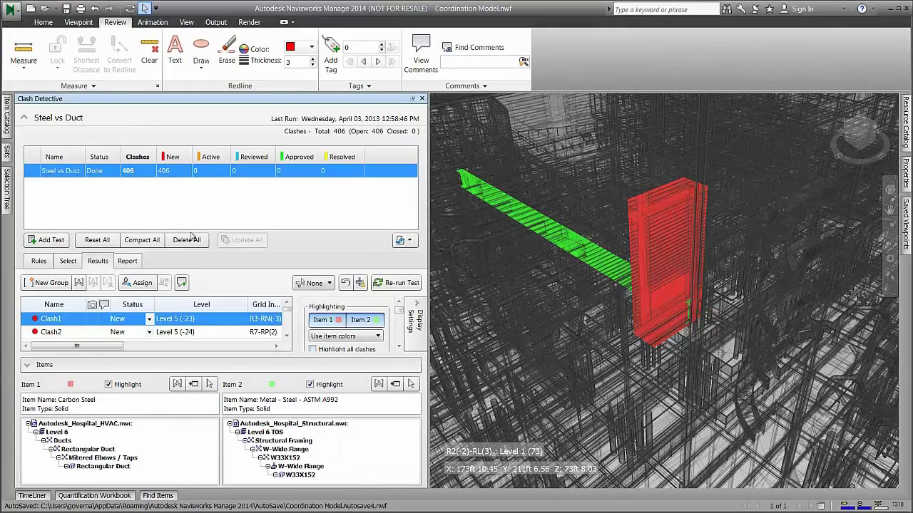
Review Clash2 through Clash6 in the 3-D view.
left_click(53, 118)
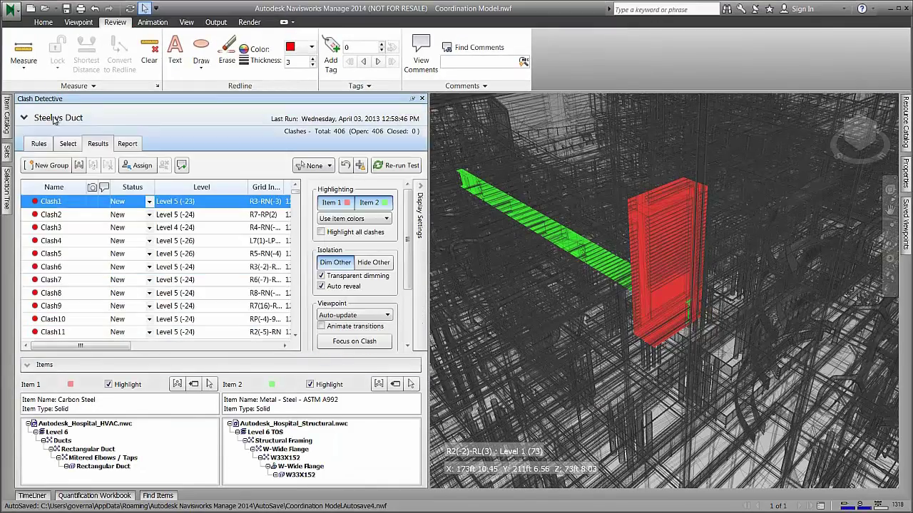
left_click(61, 215)
left_click(62, 228)
left_click(62, 241)
left_click(62, 254)
left_click(63, 267)
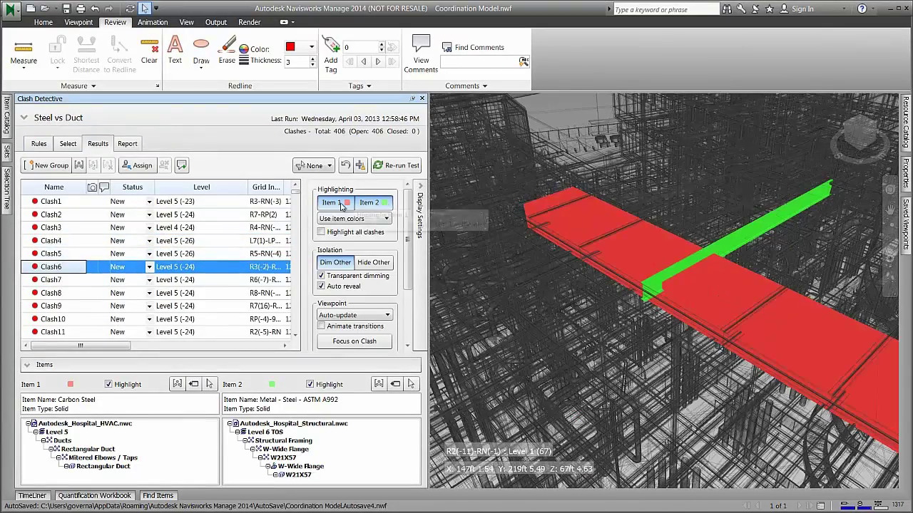
Set clash highlighting to show the clashing items in their own colours.
left_click(373, 204)
left_click(374, 203)
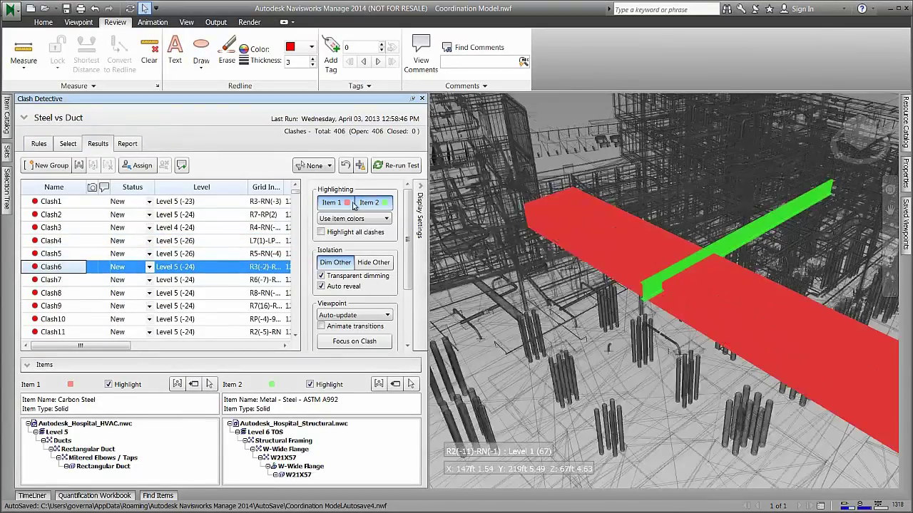
left_click(354, 219)
left_click(355, 229)
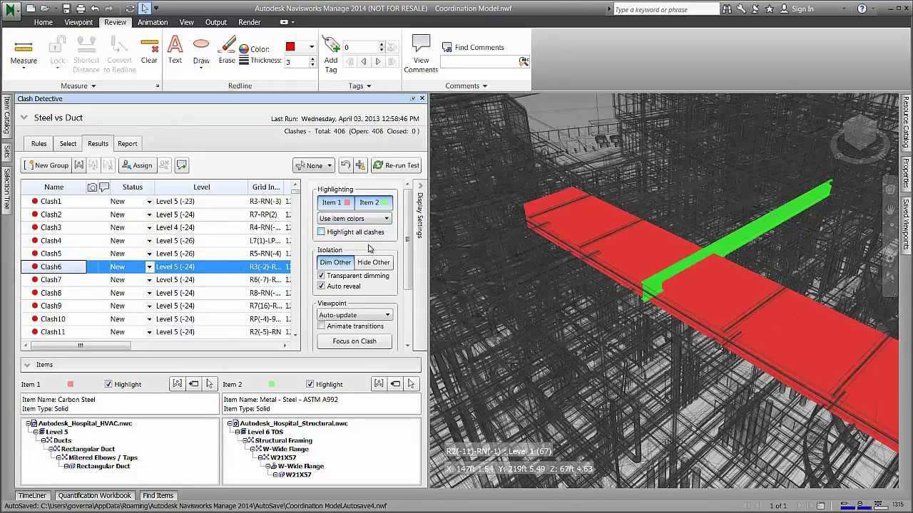
Group all clashes involving the Rectangular Duct into a group named 'rectangular'.
right_click(93, 469)
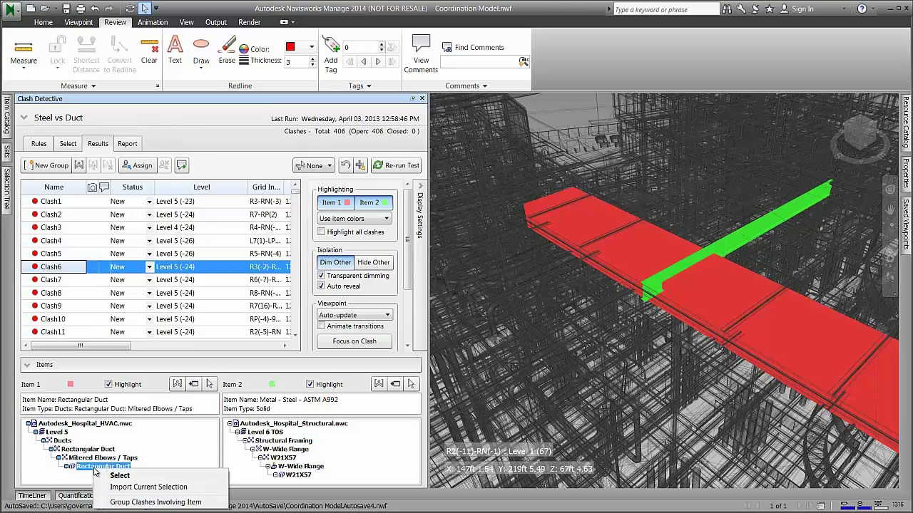
left_click(142, 501)
type("rectangular")
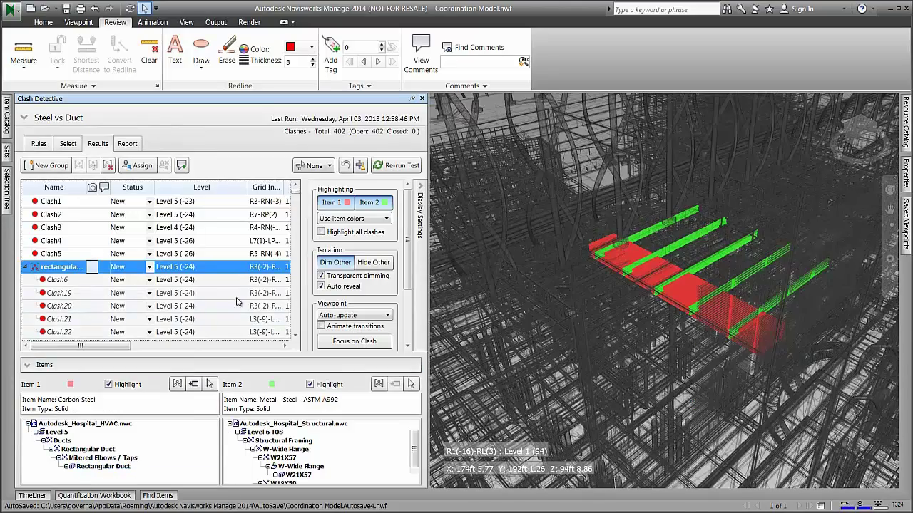
left_click(354, 341)
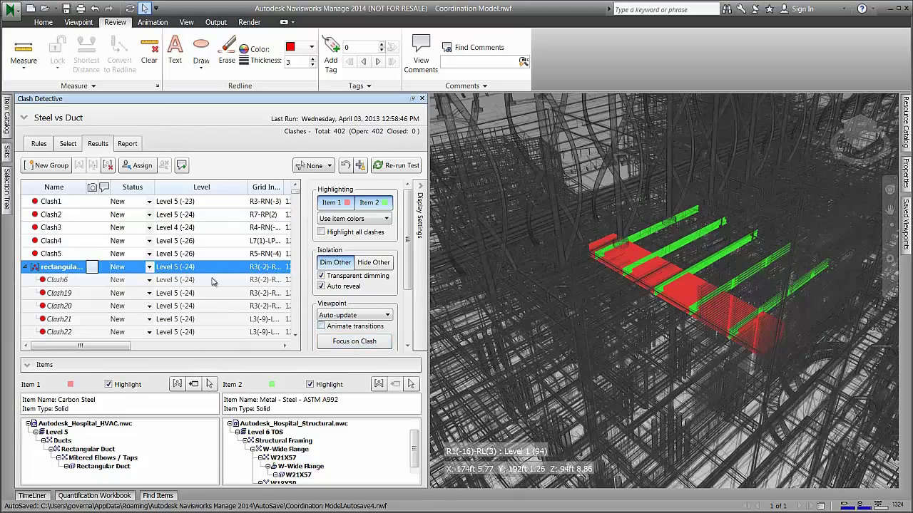
Review Clash6, 19, 20 and 21 in the rectangular group, then assign the group.
left_click(71, 282)
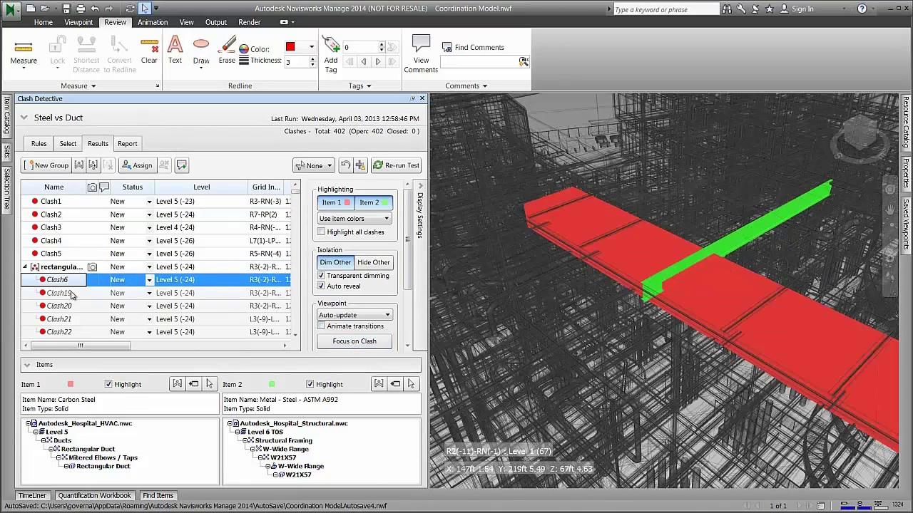
left_click(72, 293)
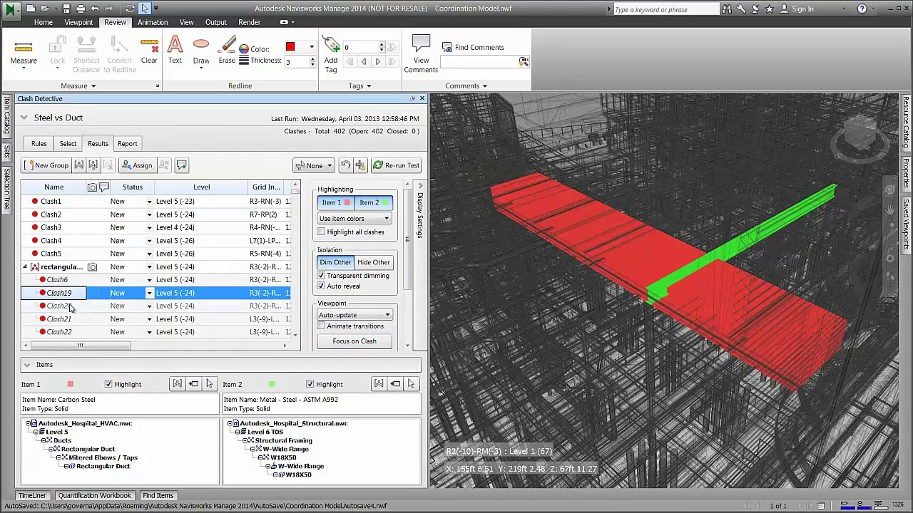
left_click(69, 306)
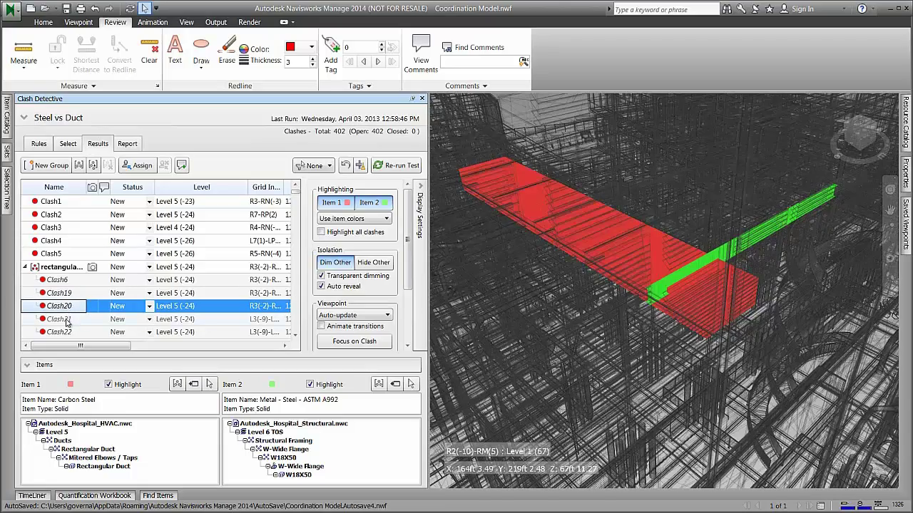
left_click(67, 321)
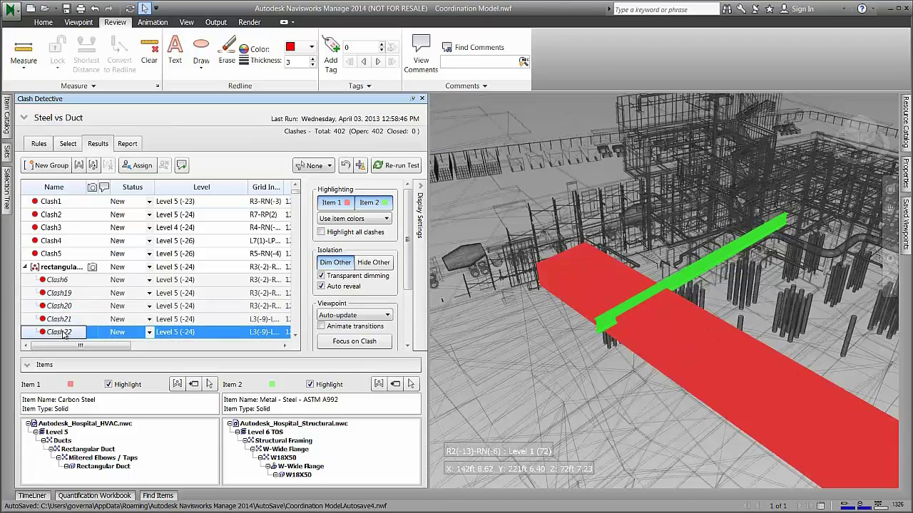
left_click(63, 268)
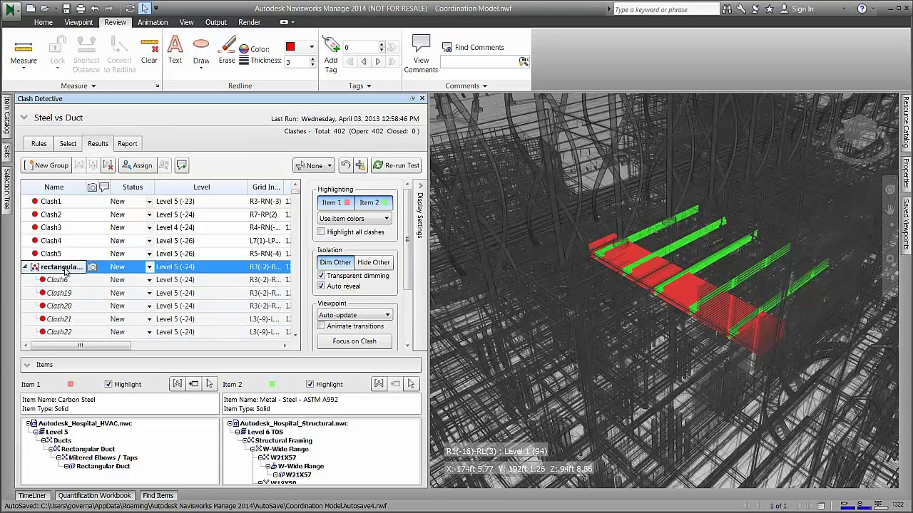
left_click(140, 165)
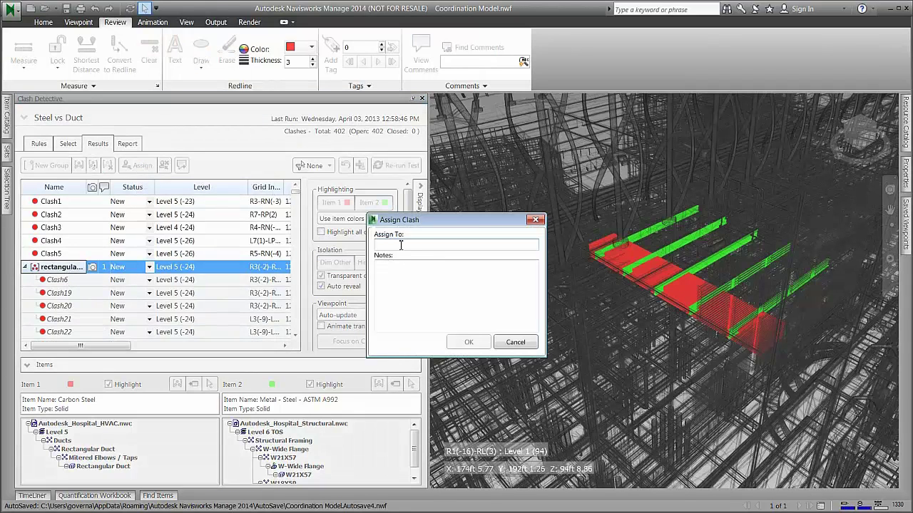
Assign the rectangular group to Mechanical, then switch back to the Rectangular Duct in Revit.
type("Mechanical")
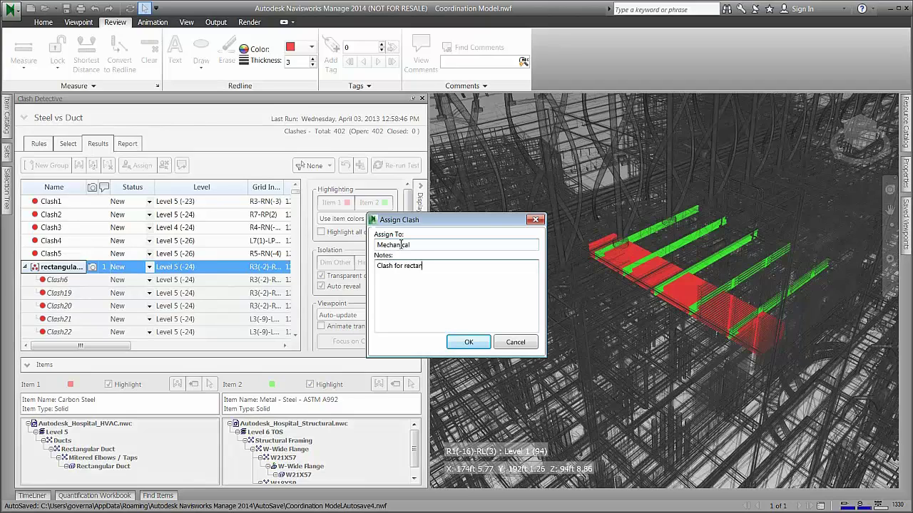
left_click(468, 342)
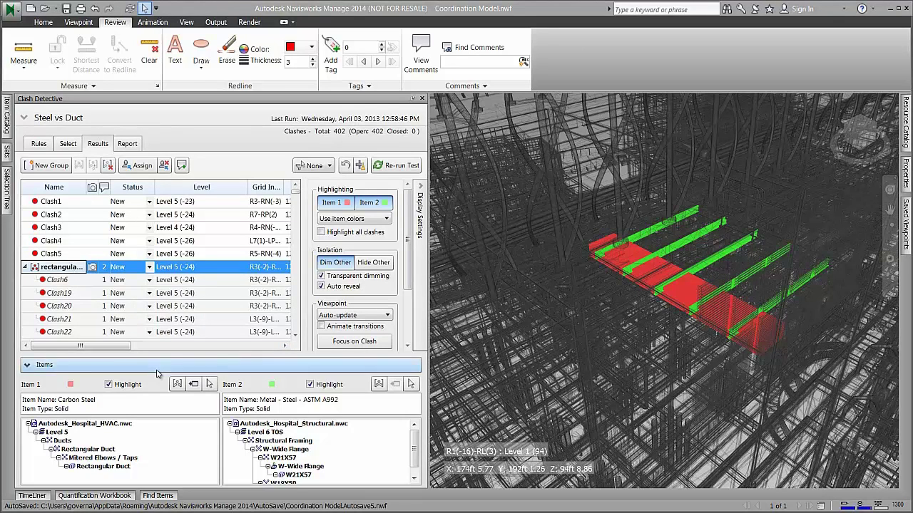
left_click(100, 467)
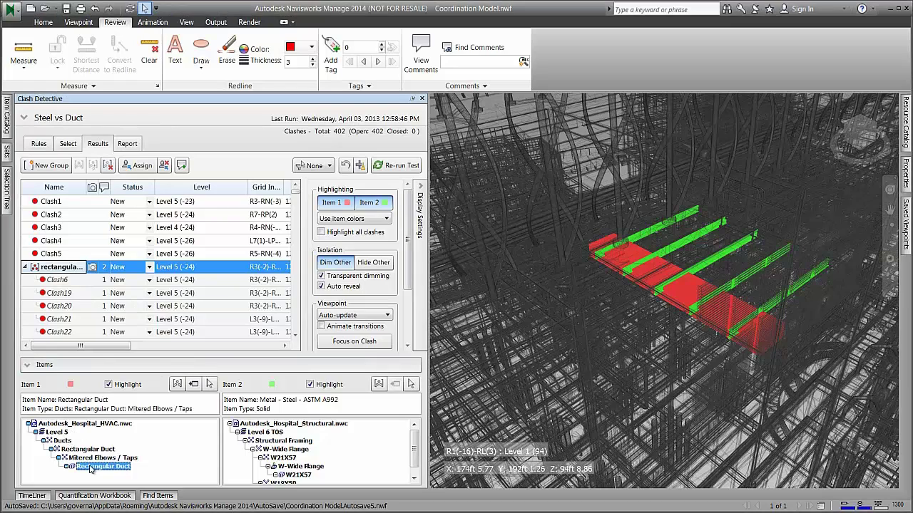
left_click(194, 386)
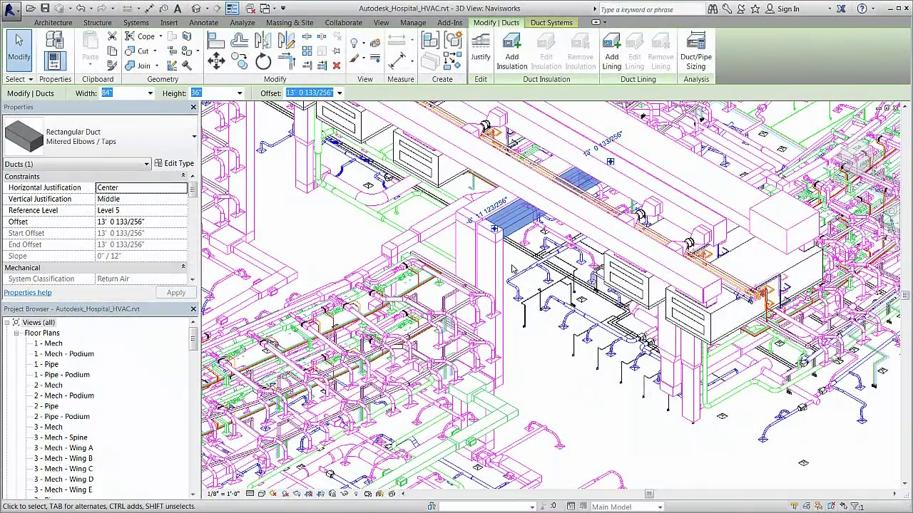
Change the clashing rectangular duct's height from 36" to 15", keeping its 84" width.
scroll(515, 264, "up", 2)
scroll(524, 225, "up", 1)
middle_click_drag(526, 220, 506, 242, "shift")
left_click(240, 92)
scroll(211, 188, "up", 10)
left_click(487, 206)
left_click(487, 207)
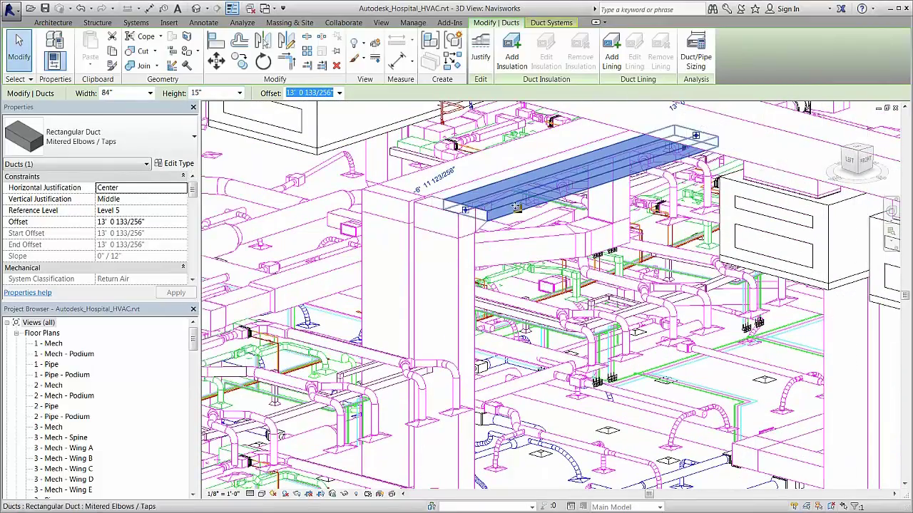